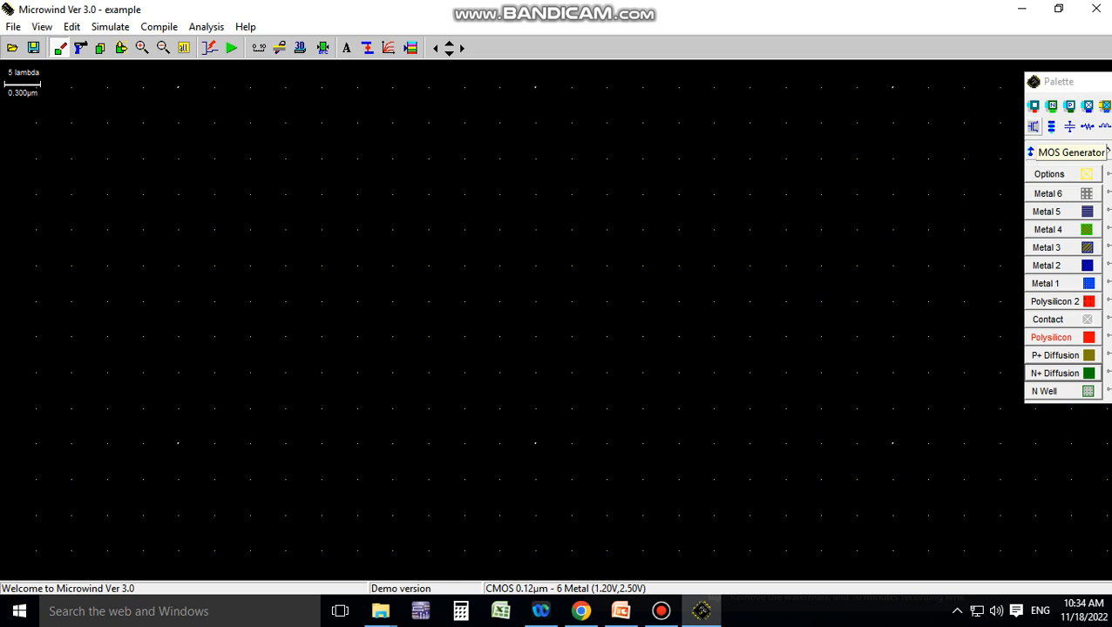
Generate a low-leakage nMOS device with width 0.600 µm and length 0.120 µm, and place it near the middle of the layout
left_click(1105, 152)
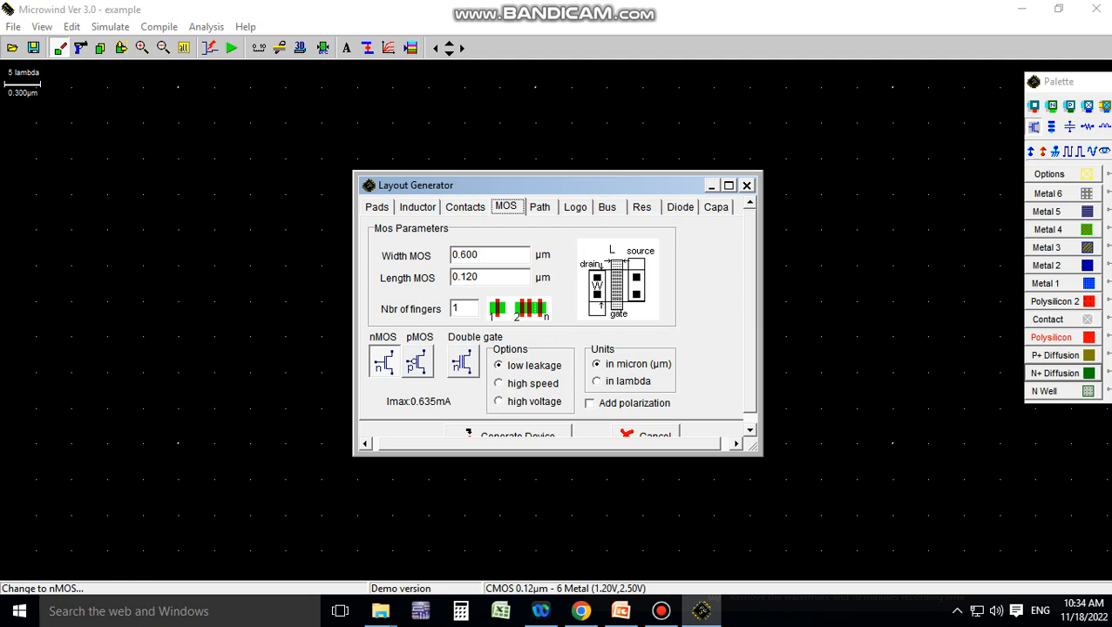
left_click(508, 434)
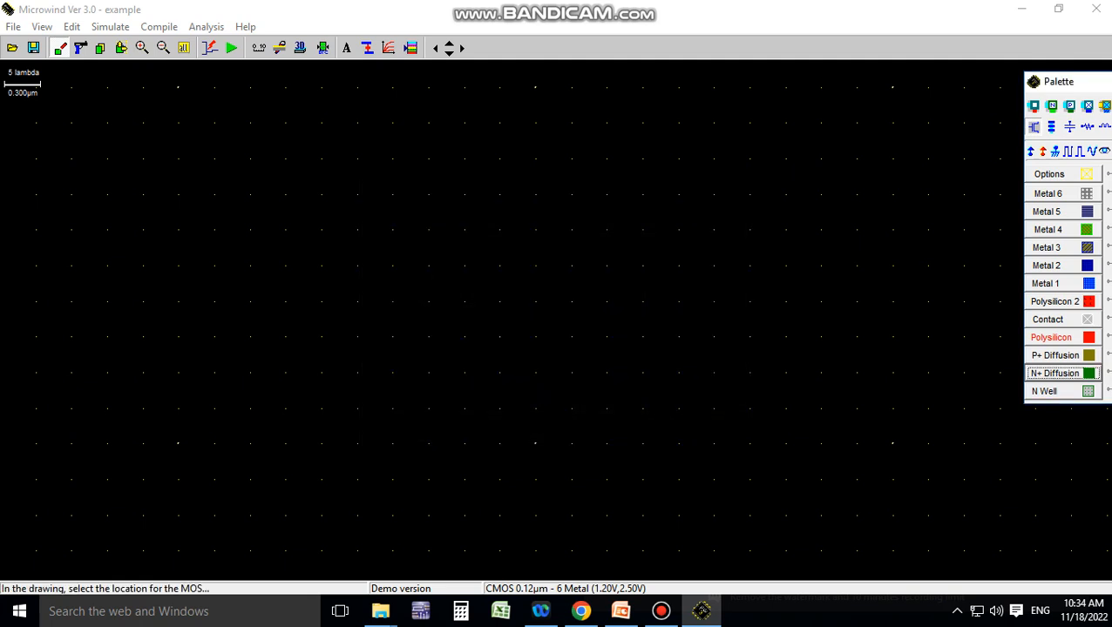
left_click(493, 358)
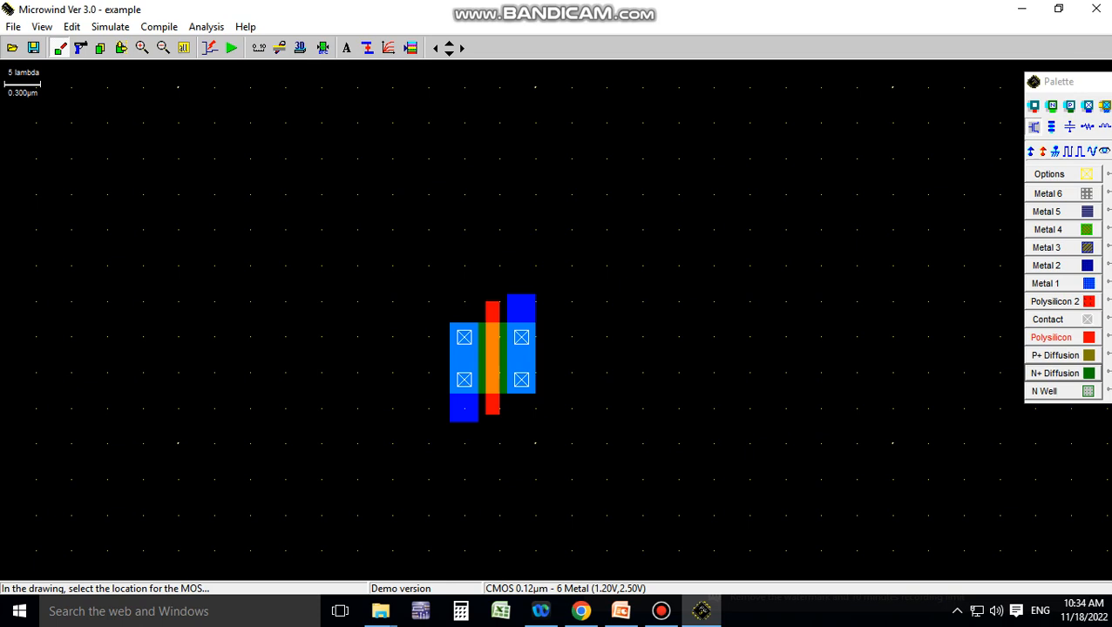
Generate a pMOS device with width 0.600 µm, length 0.120 µm and one finger, and place it above the nMOS
left_click(1034, 127)
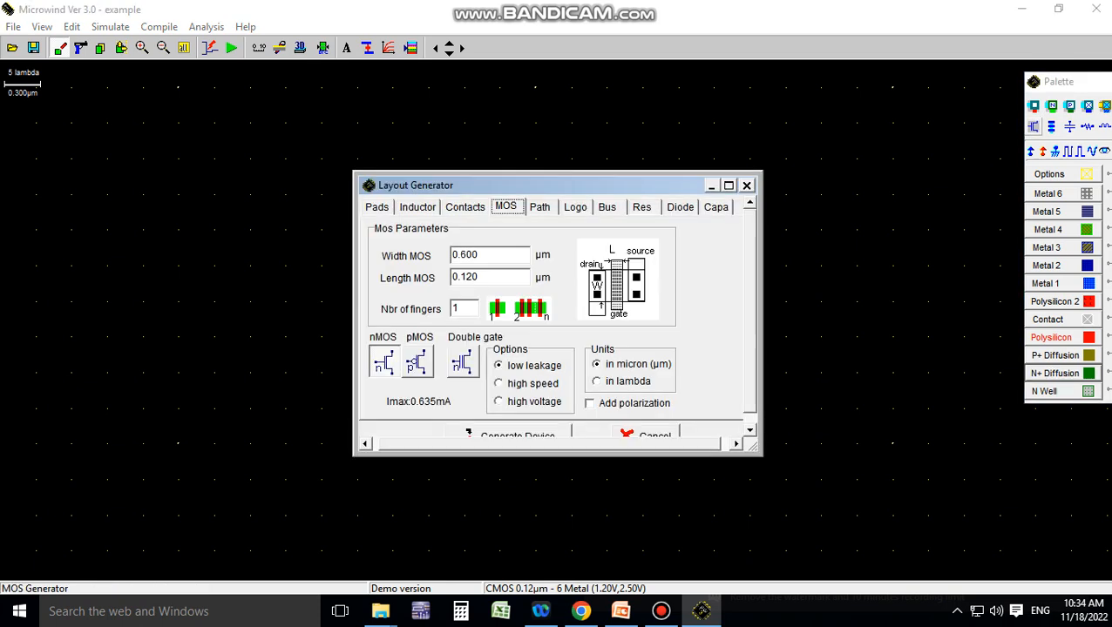
left_click(417, 361)
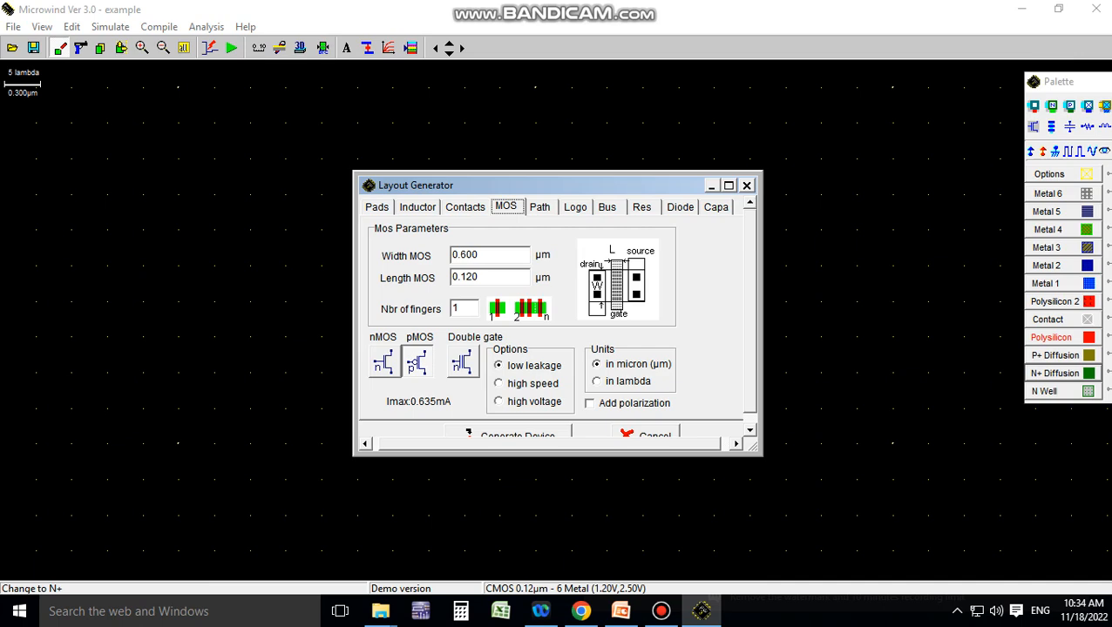
left_click(509, 433)
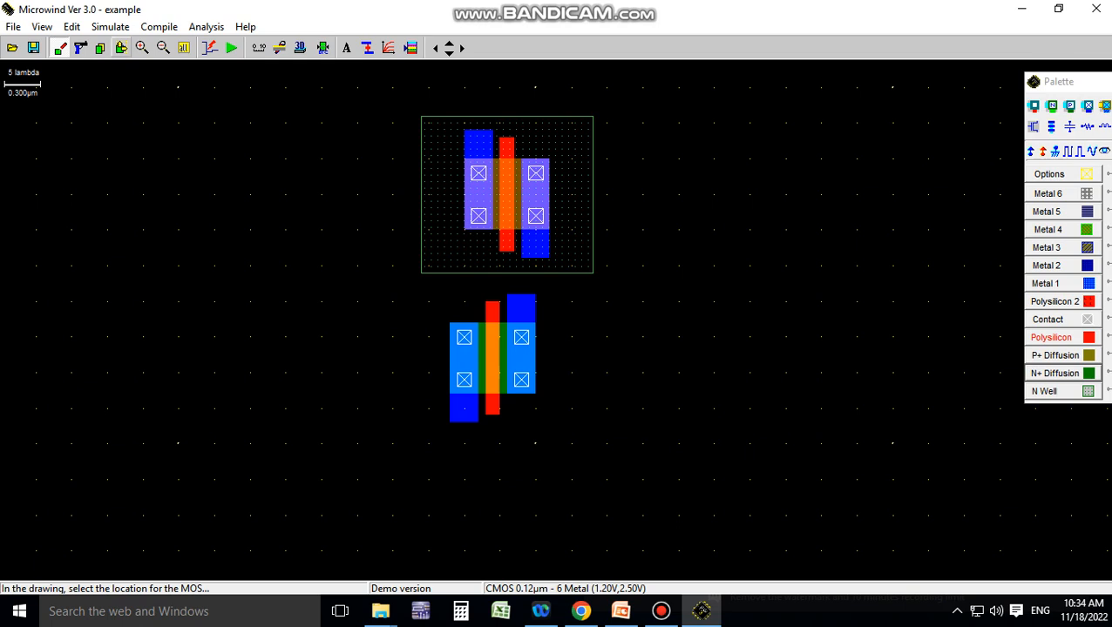
Move the whole pMOS device sideways so its gate and diffusion contacts line up with the nMOS below
left_click(121, 47)
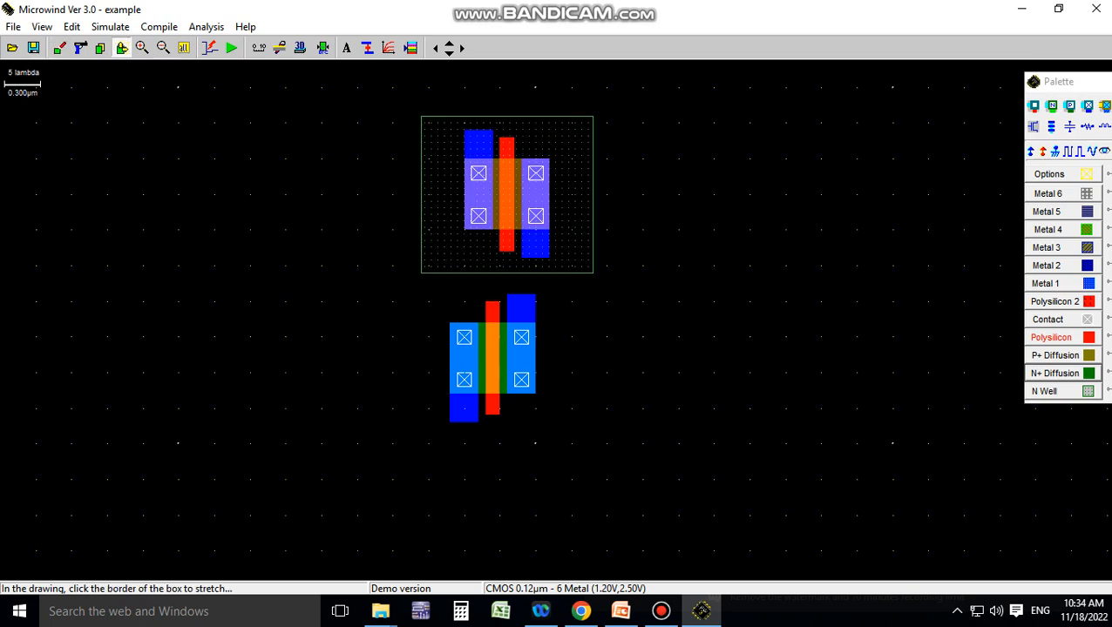
left_click_drag(386, 102, 627, 281)
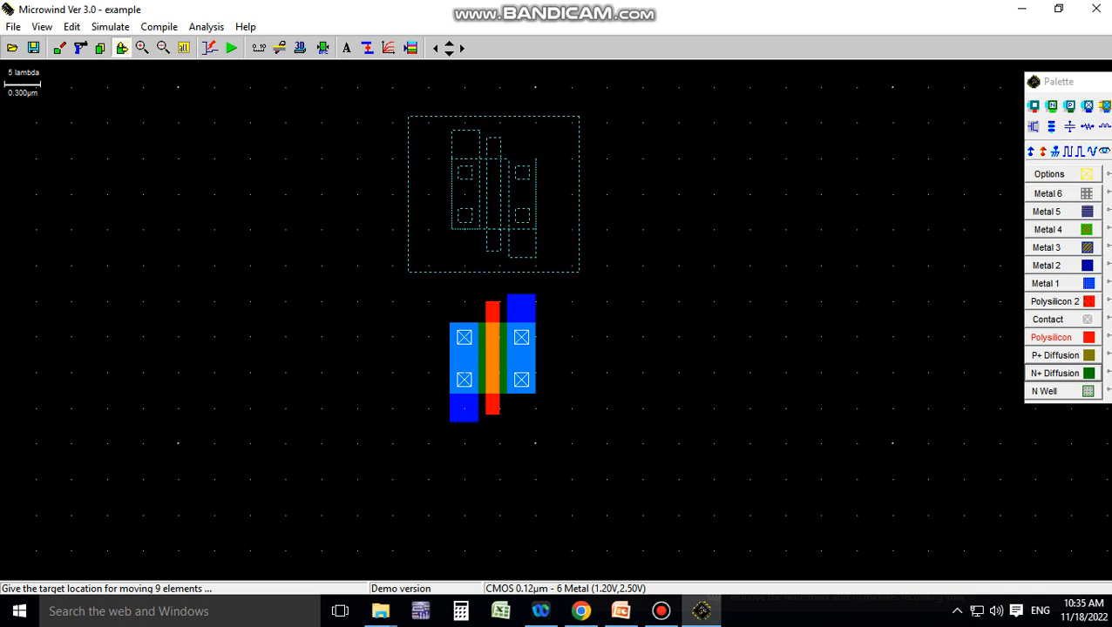
left_click(589, 279)
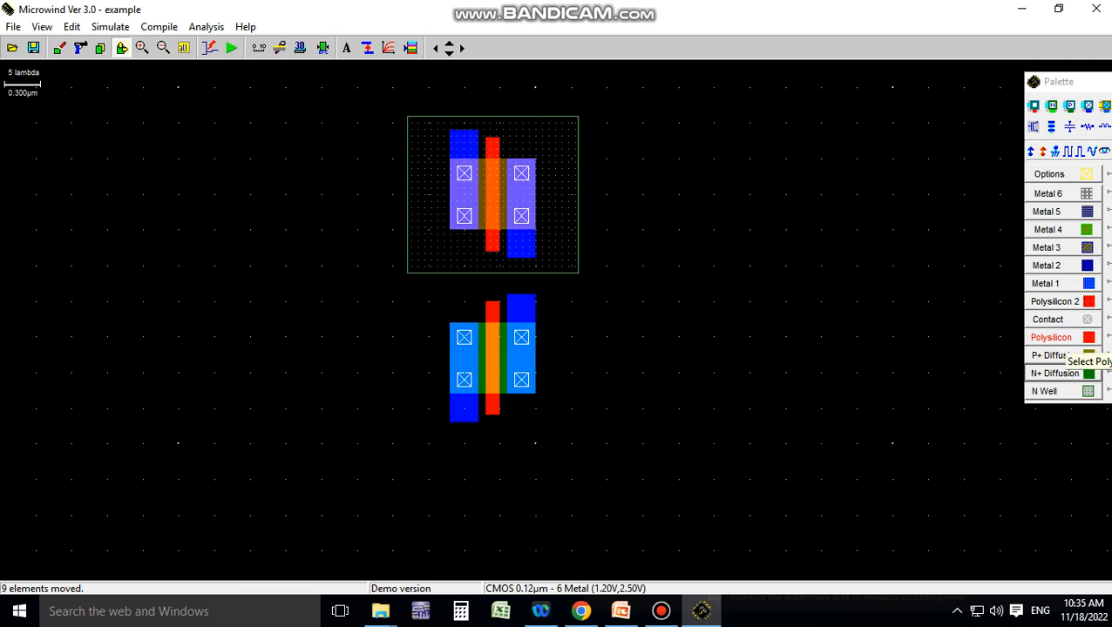
Join the pMOS and nMOS gates with a polysilicon box of 2 x 7 lambda
left_click(1065, 340)
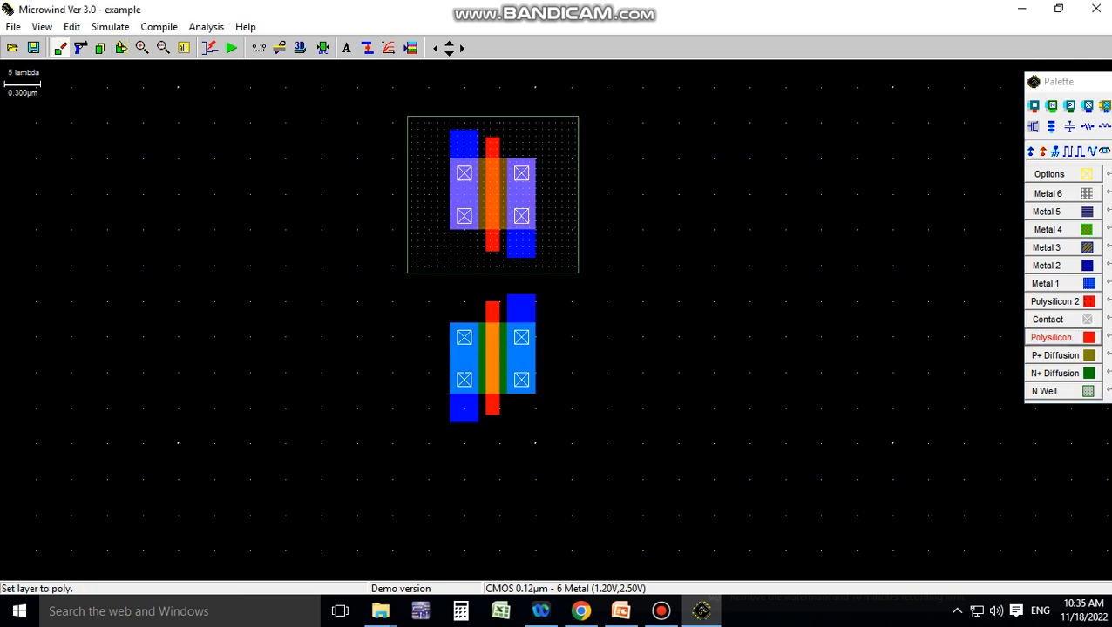
left_click_drag(486, 251, 499, 300)
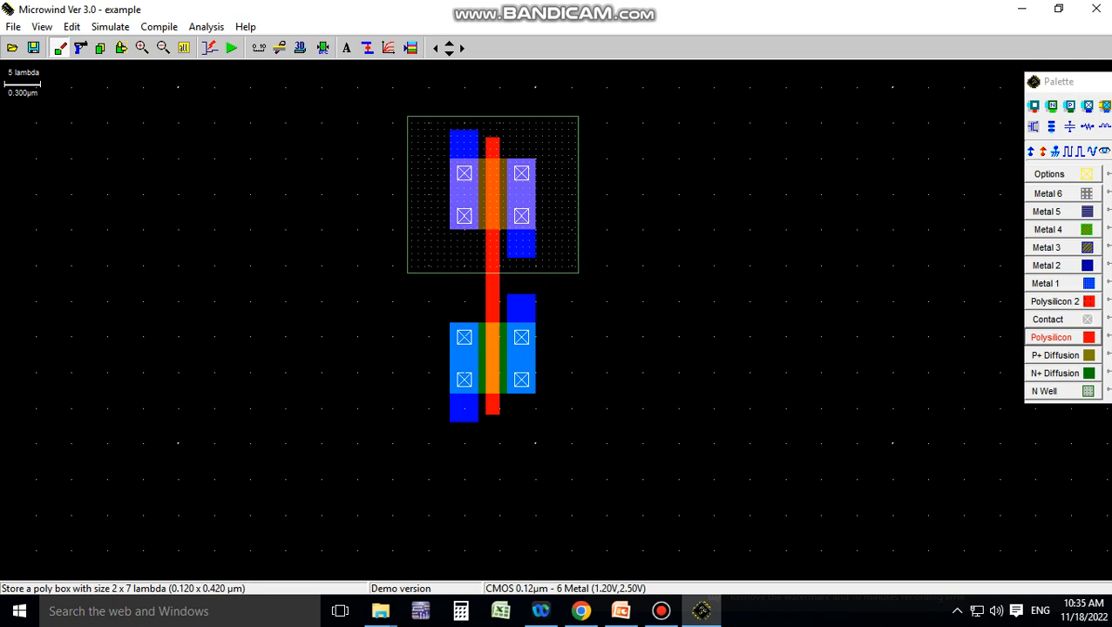
Join the two drains with a 4 x 6 lambda Metal 1 box and add a 5 x 2 lambda Metal 1 output stub extending sideways from it
left_click(1062, 284)
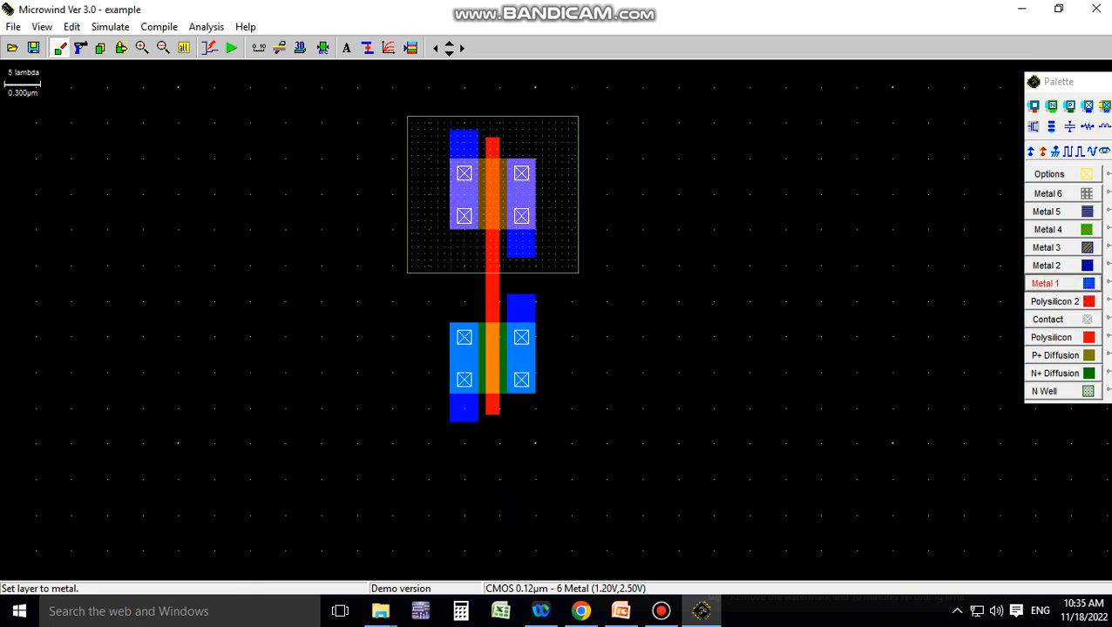
left_click_drag(507, 258, 534, 298)
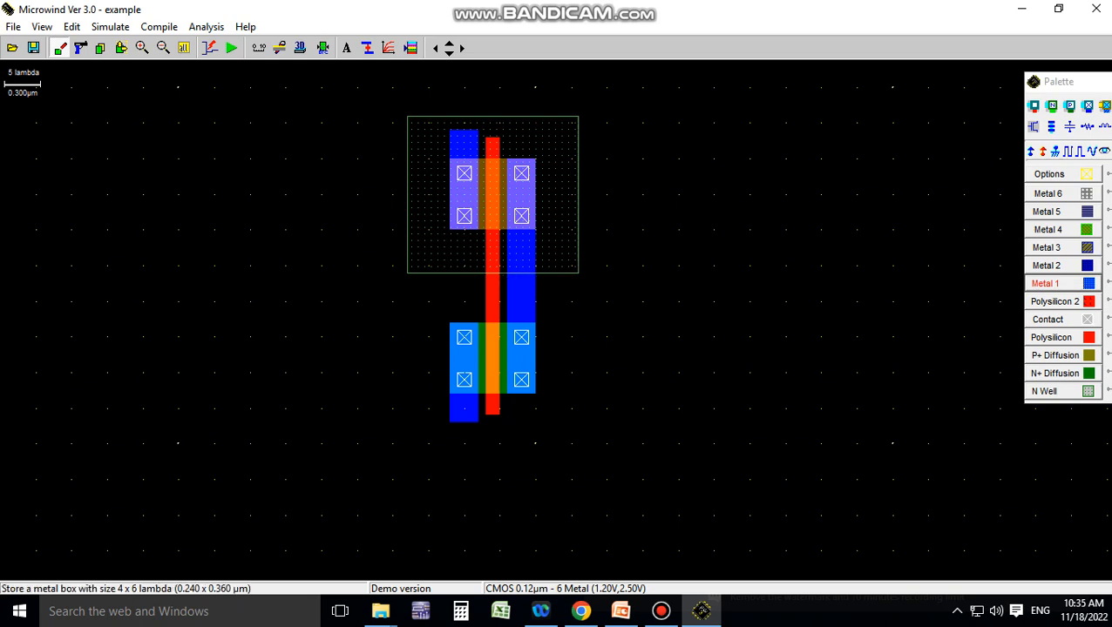
left_click(1061, 284)
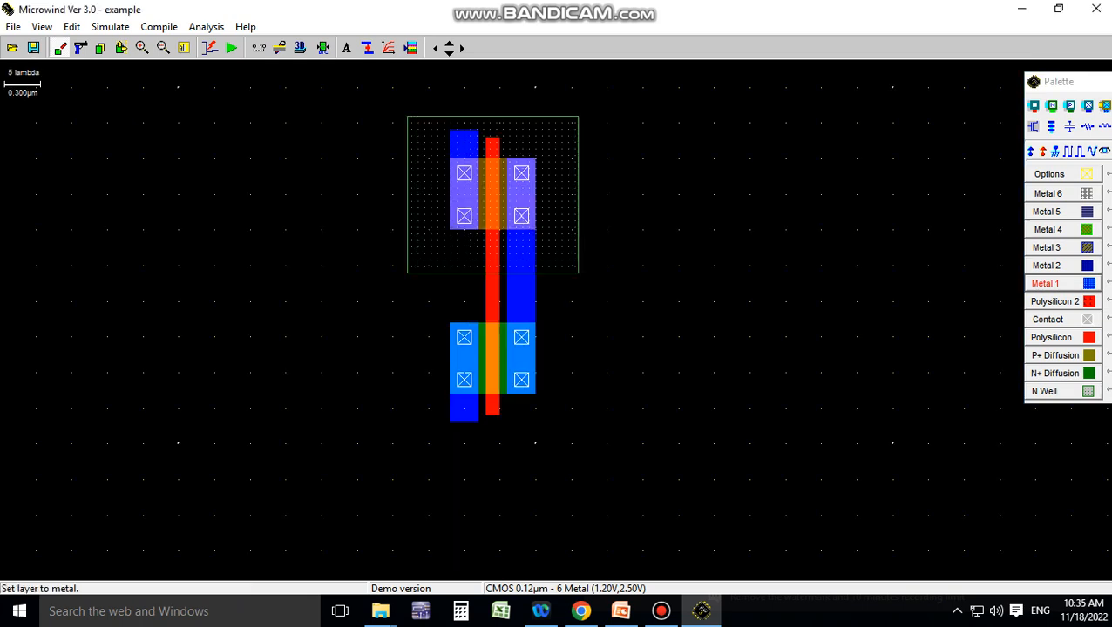
left_click_drag(535, 294, 564, 307)
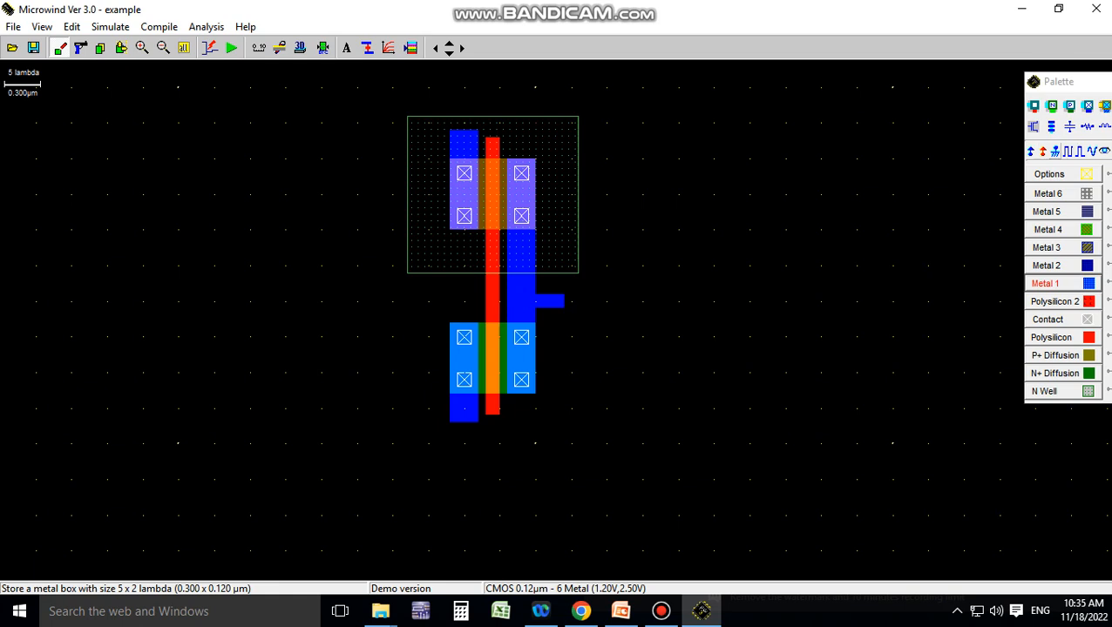
Add a Vss ground on the nMOS source metal, and Vdd supplies on the pMOS source metal and inside the n-well
left_click(1056, 152)
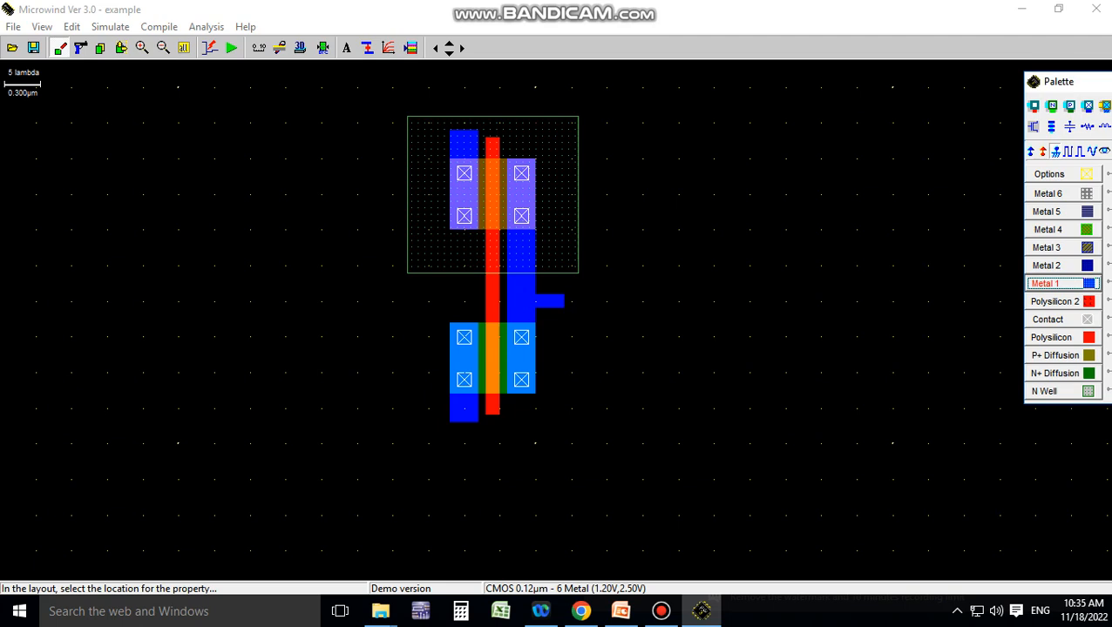
left_click(464, 411)
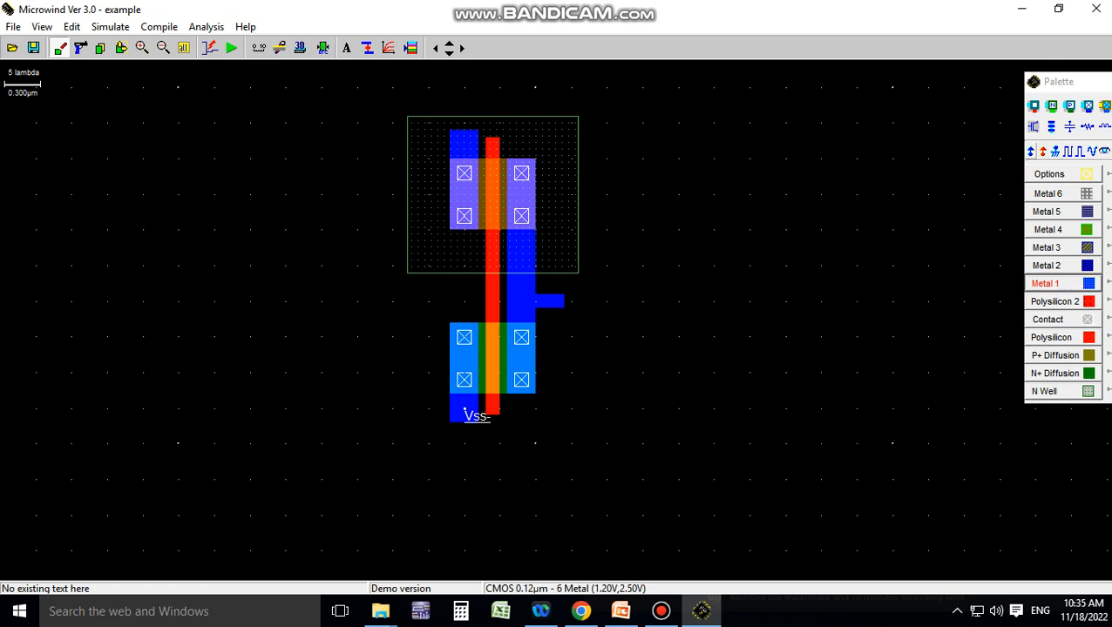
left_click(1031, 151)
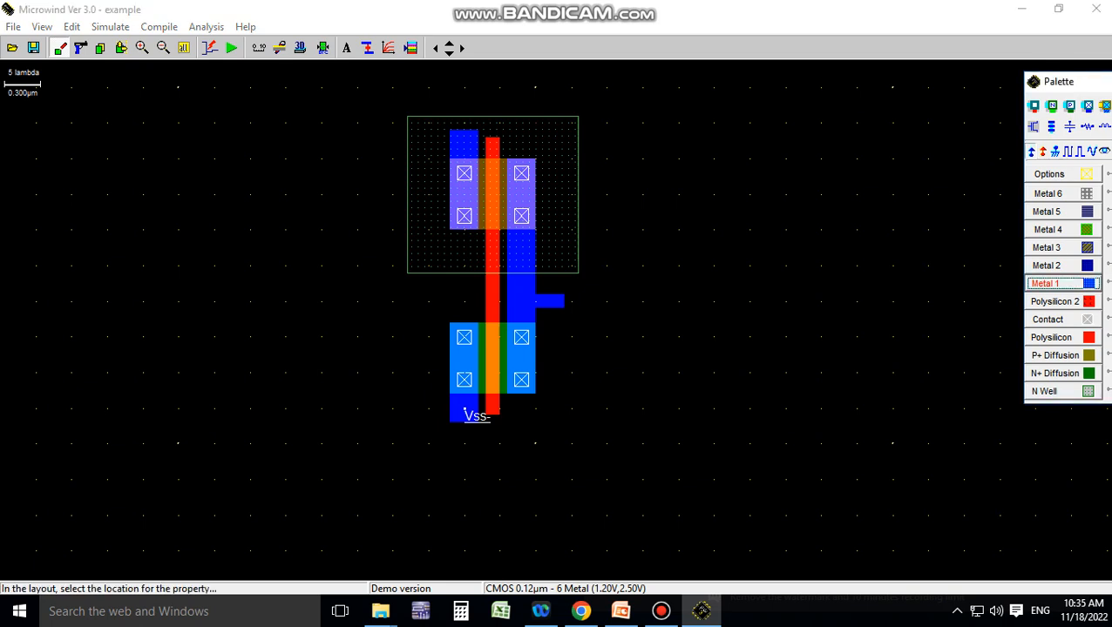
left_click(458, 150)
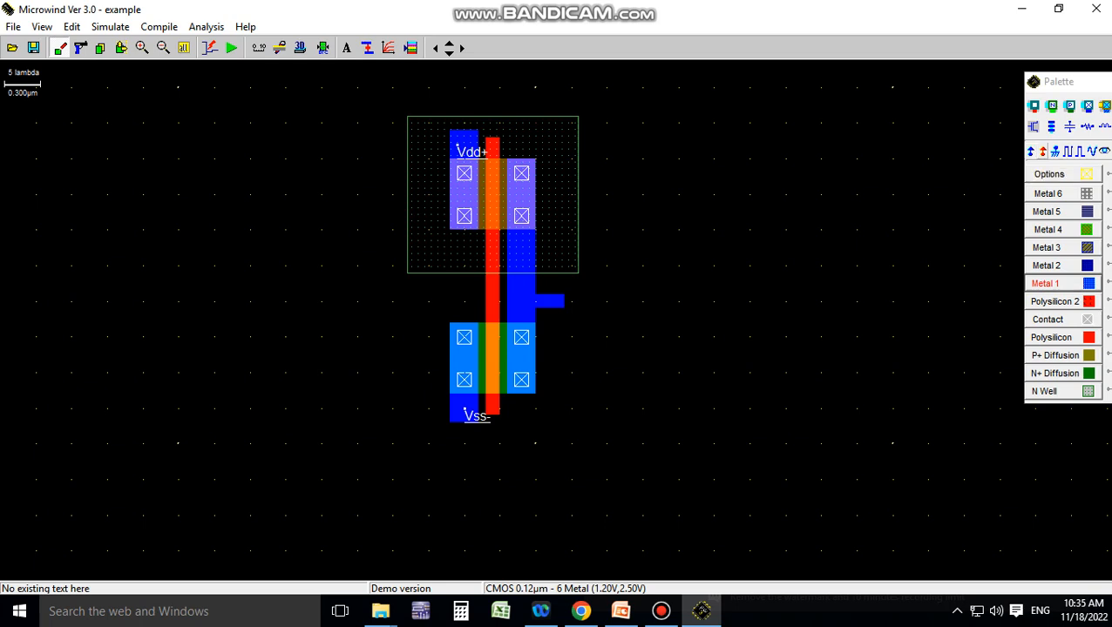
left_click(1031, 151)
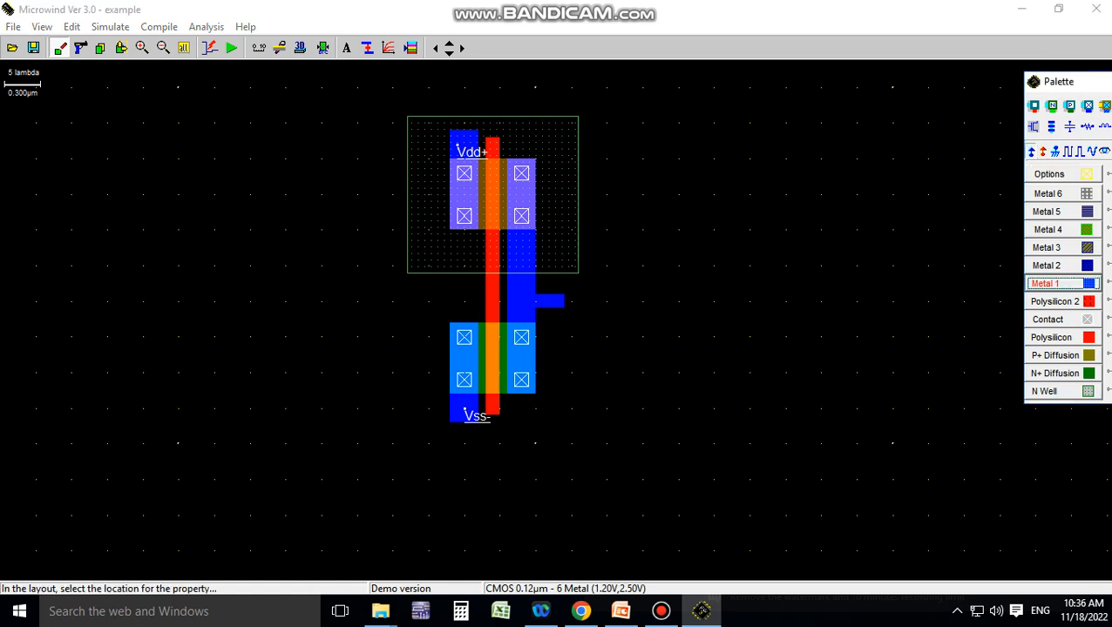
left_click(550, 132)
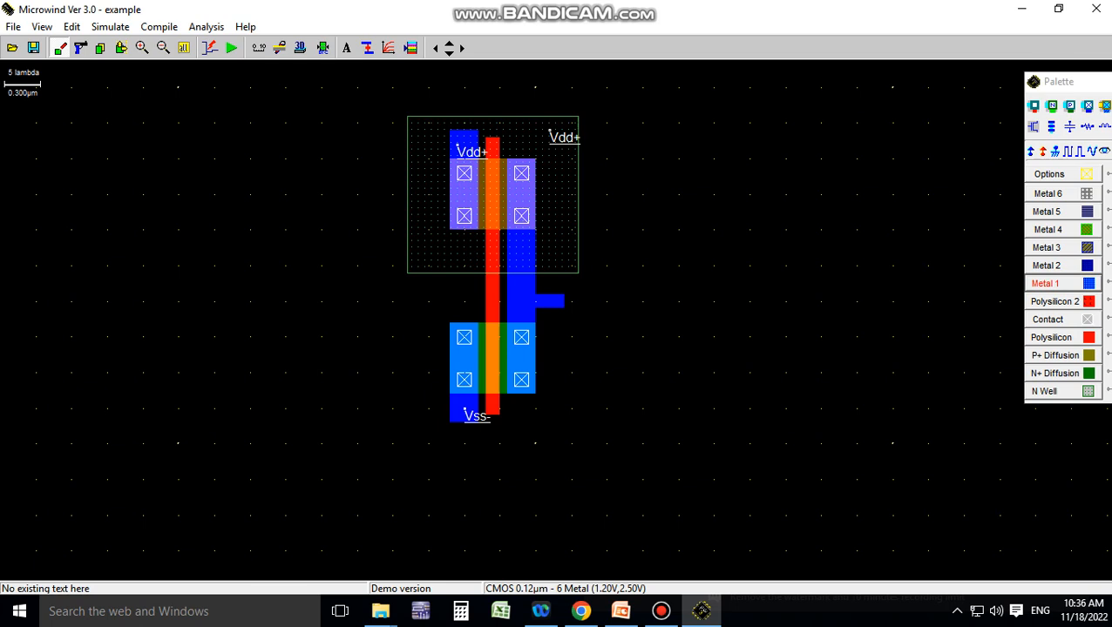
Assign a clock signal labelled A to the shared polysilicon gate between the two transistors
left_click(1072, 151)
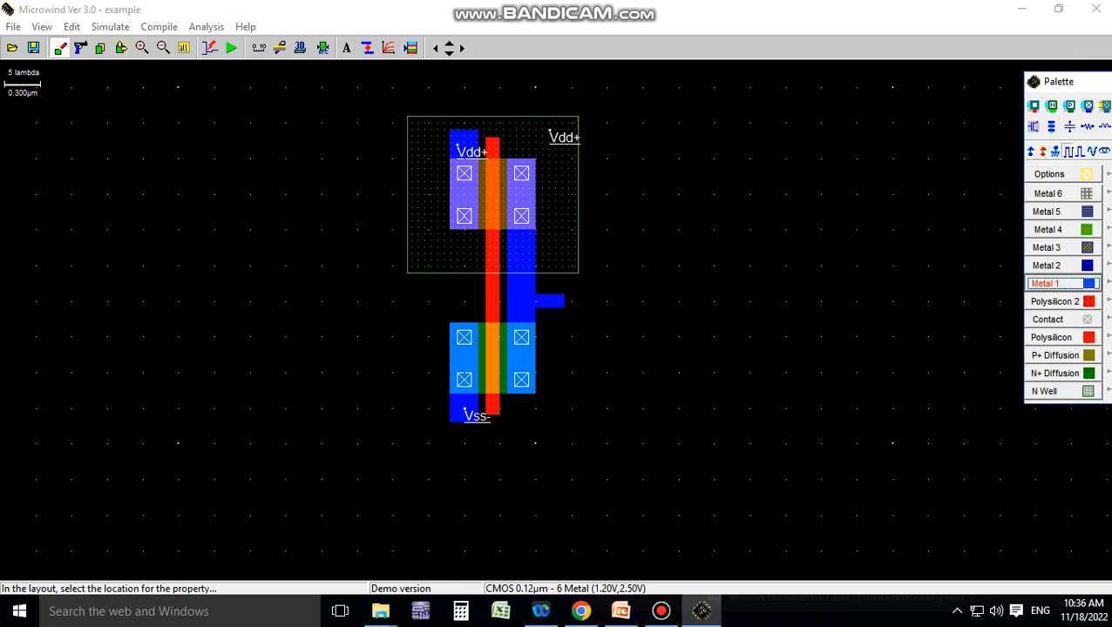
left_click(492, 296)
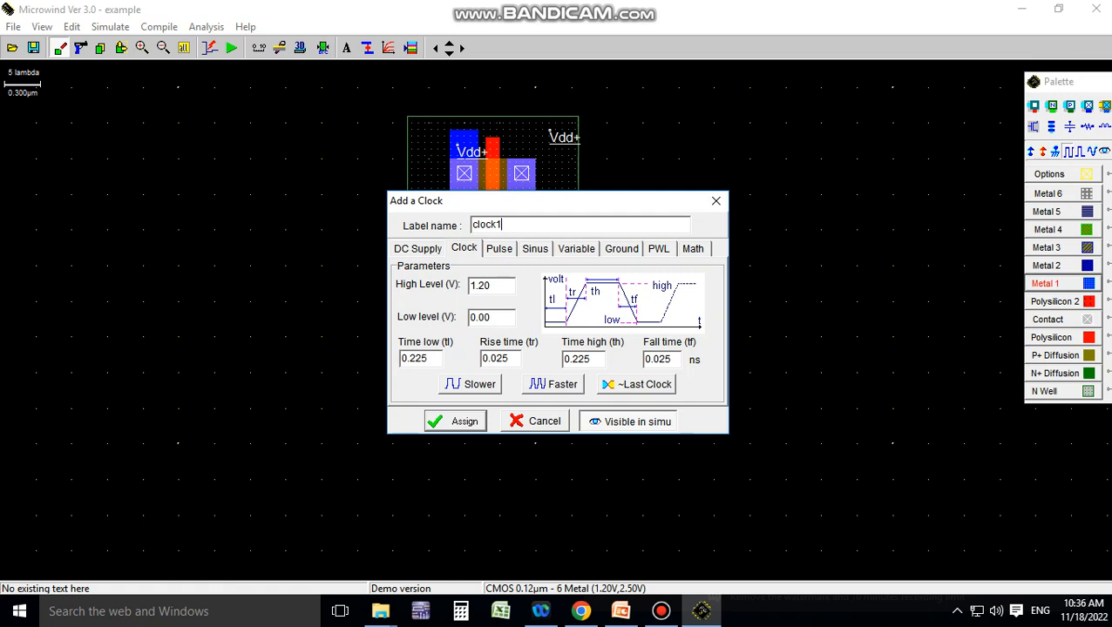
key("shift+Left")
key("shift+Left")
key("shift+Left")
key("shift+Left")
key("shift+Left")
key("shift+Left")
type("A")
key("Return")
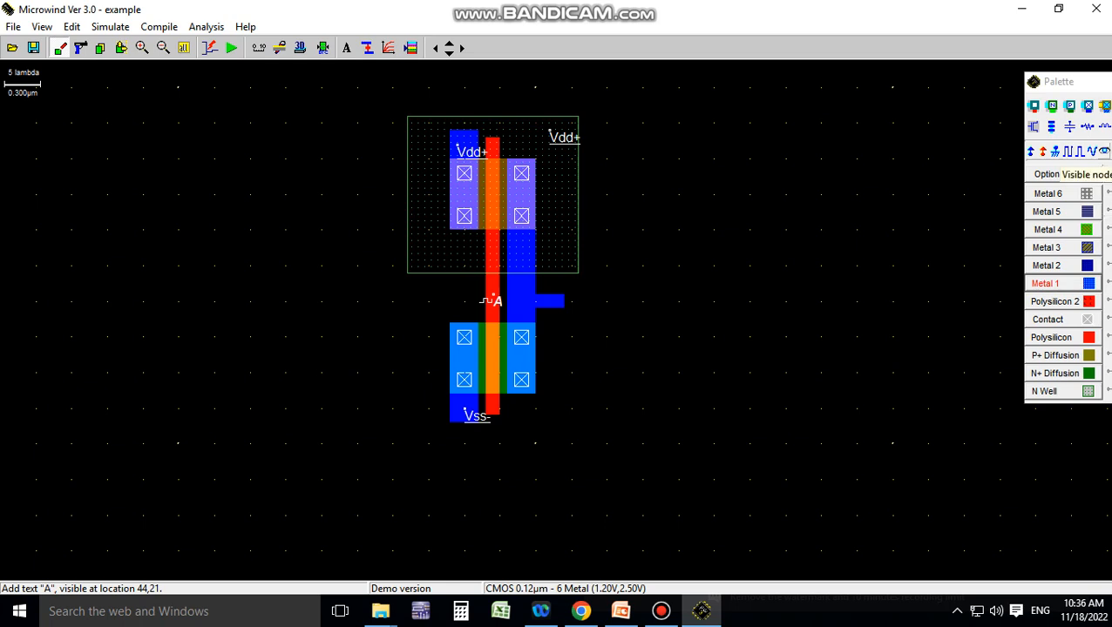
Add a visible simulation node labelled Y to the Metal 1 output
left_click(1105, 152)
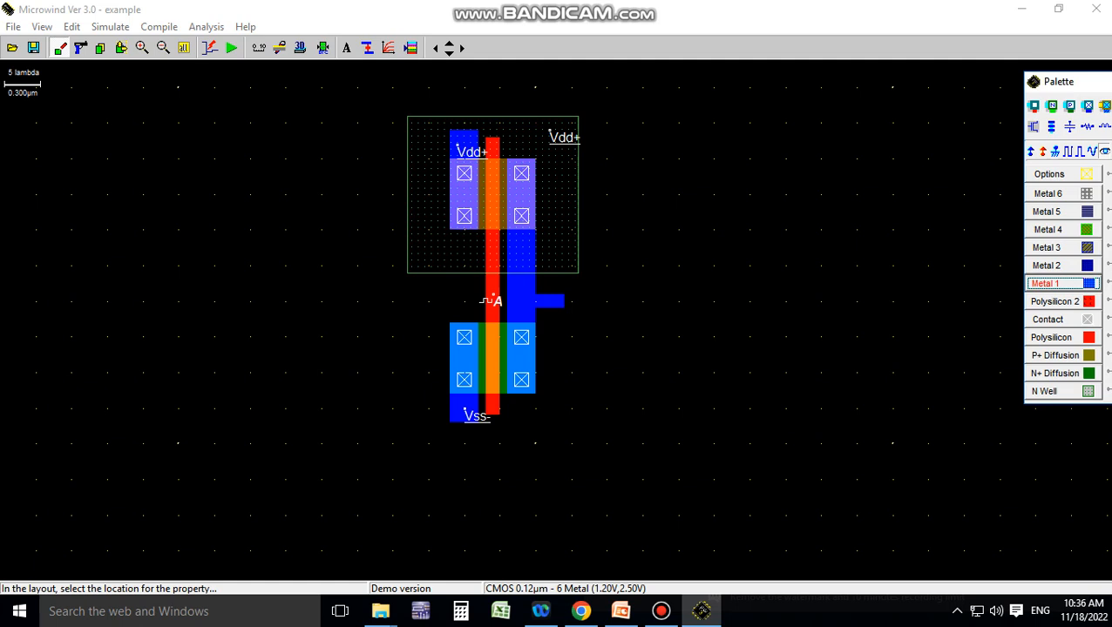
left_click(493, 299)
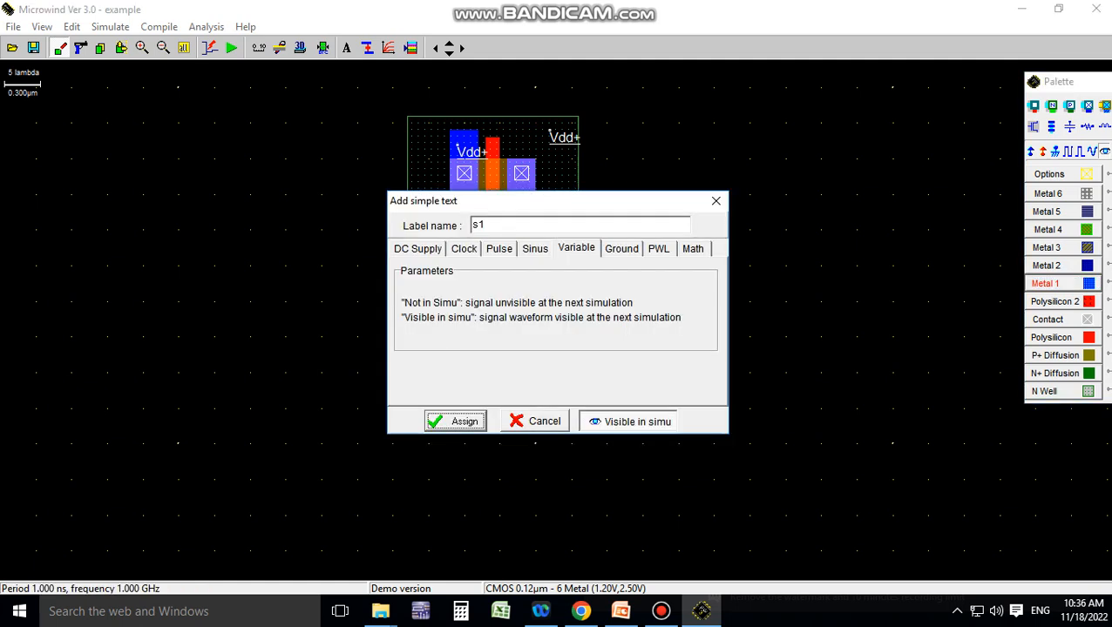
left_click_drag(491, 225, 470, 225)
type("Y")
key("Return")
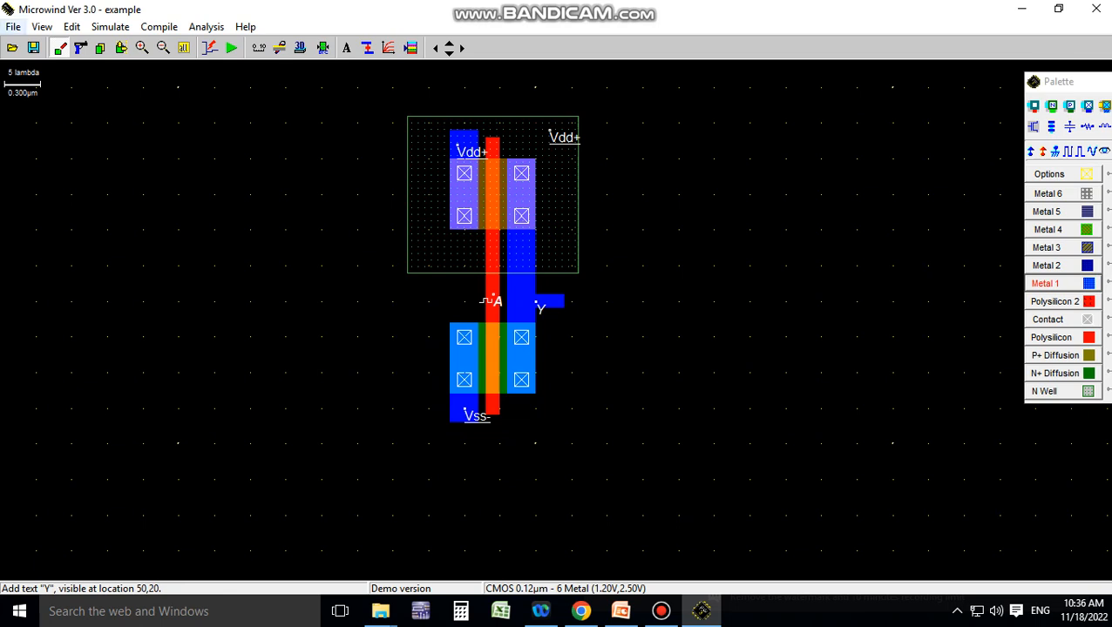
Save the layout as a new MSK file named CMOS INV2 in the mw03 folder
left_click(13, 26)
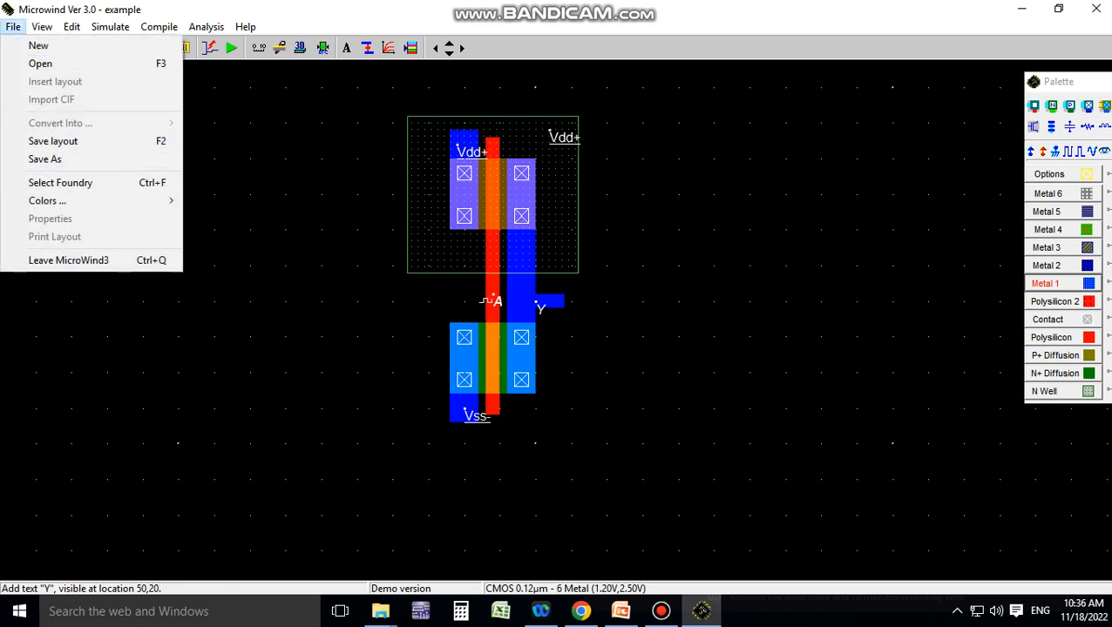
left_click(43, 159)
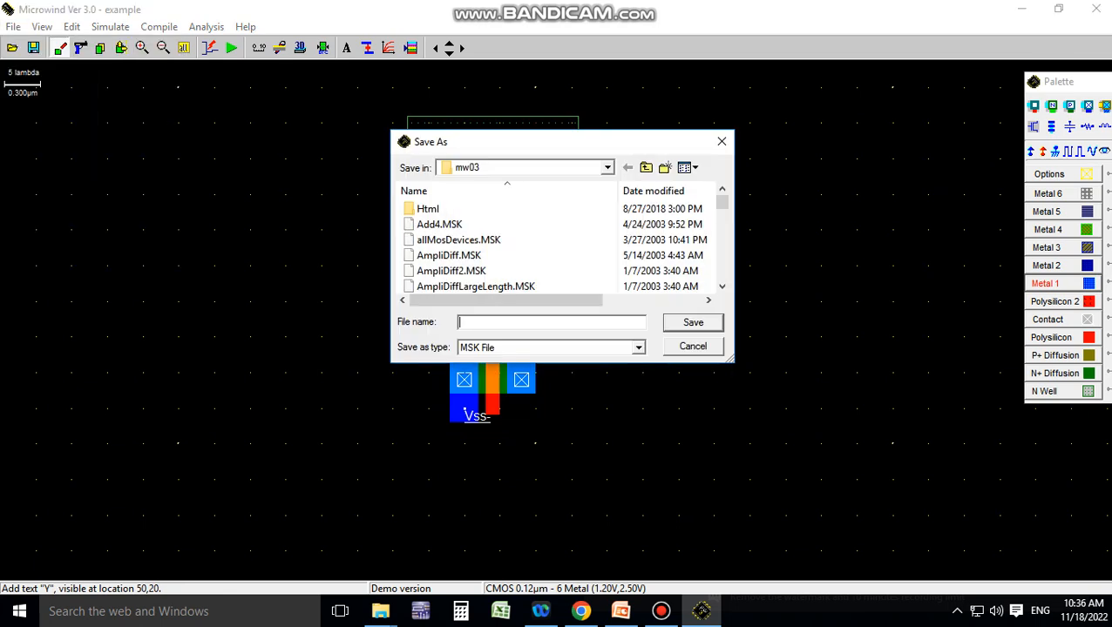
type("CMO")
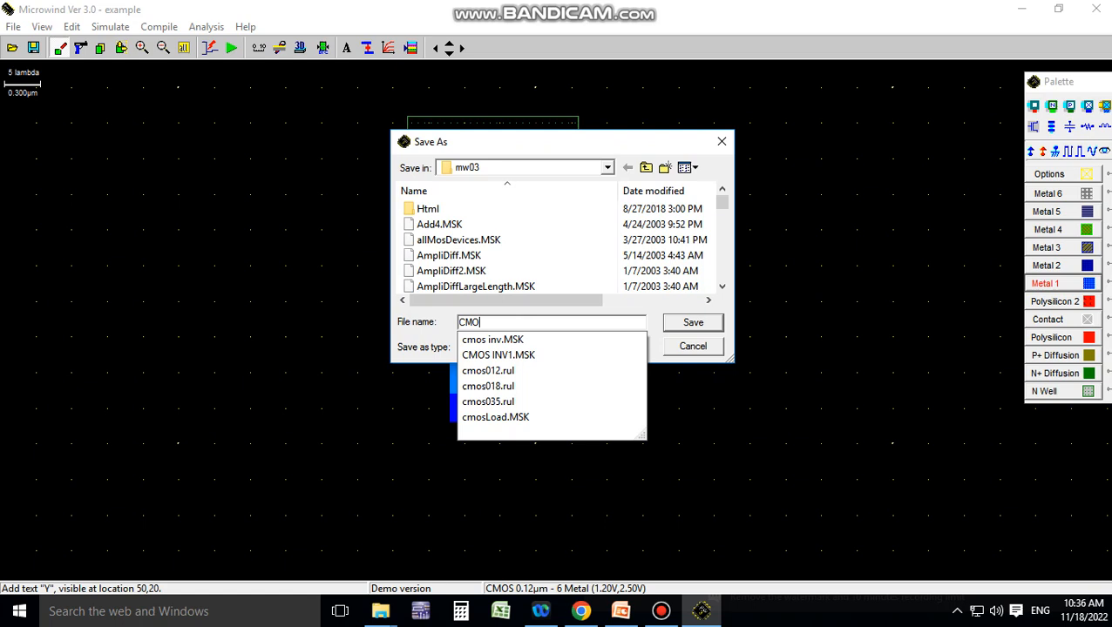
type("S IN")
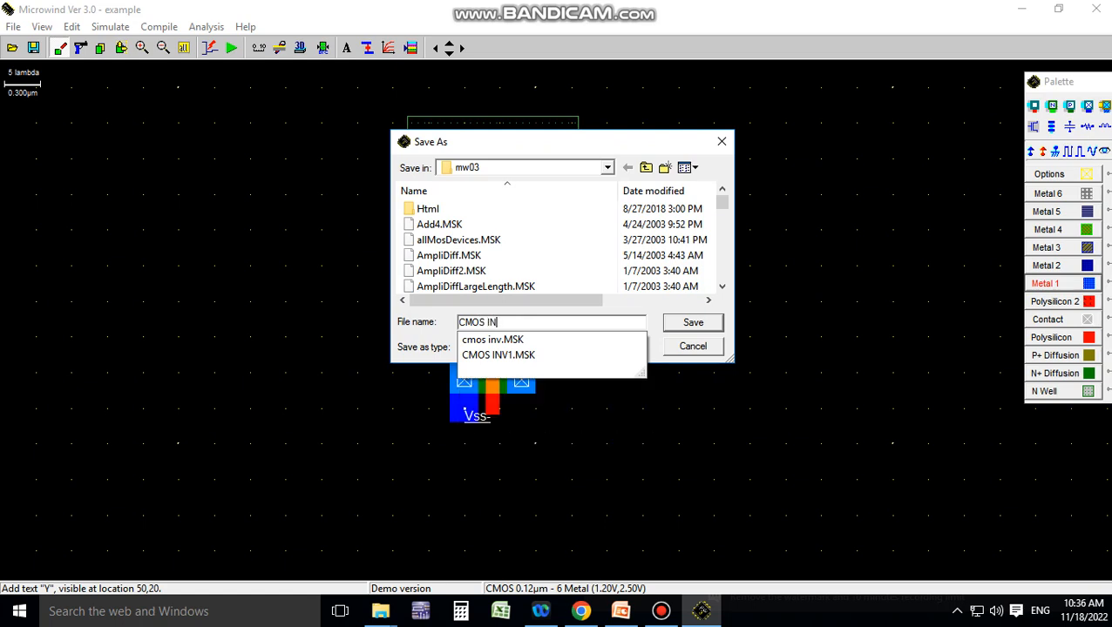
type("V2")
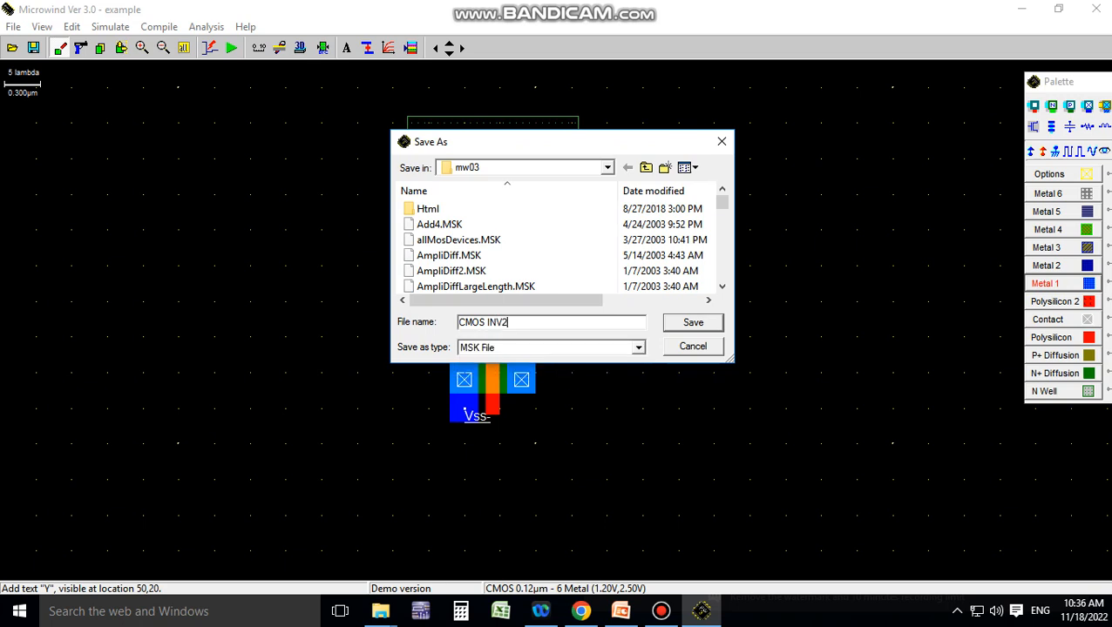
key("Return")
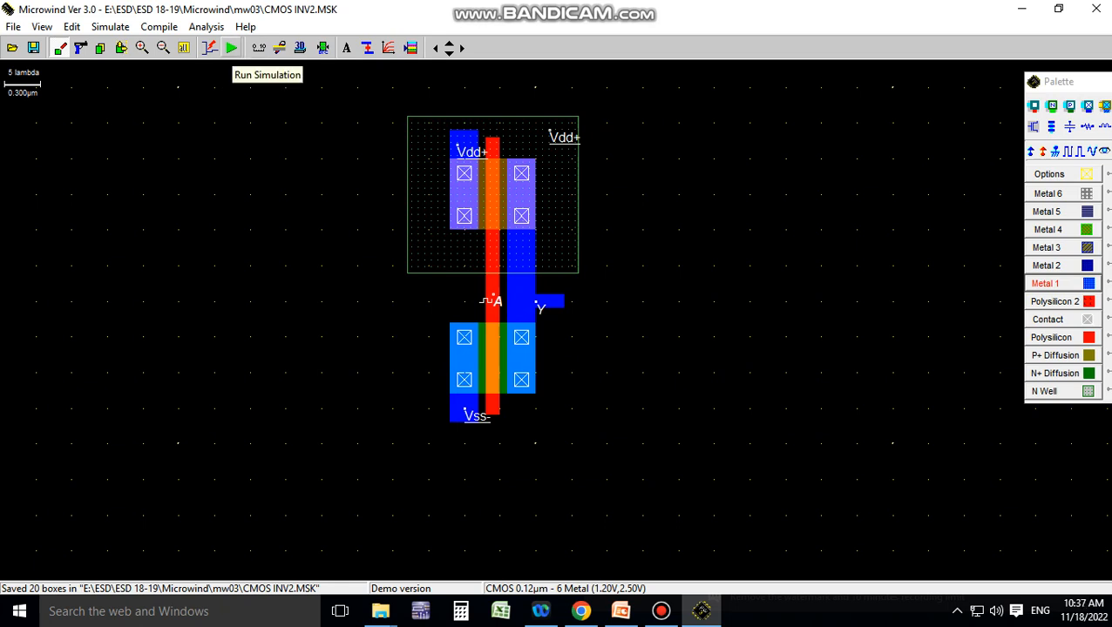
Run the analog simulation of the inverter layout and enable the Min/max/Av evaluation for Y
left_click(231, 48)
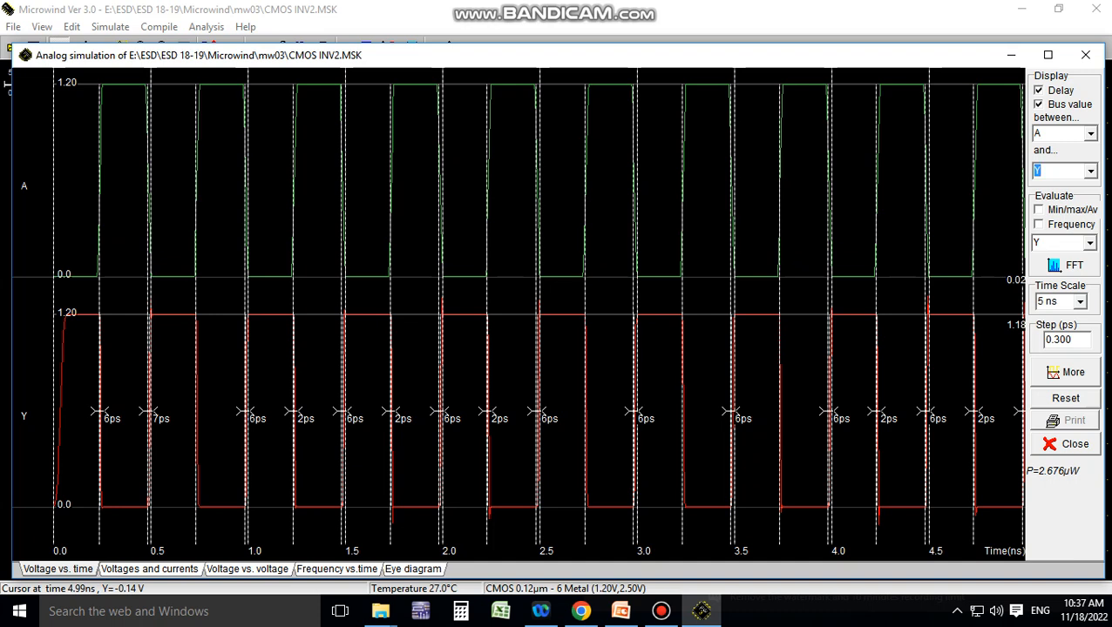
left_click(1039, 210)
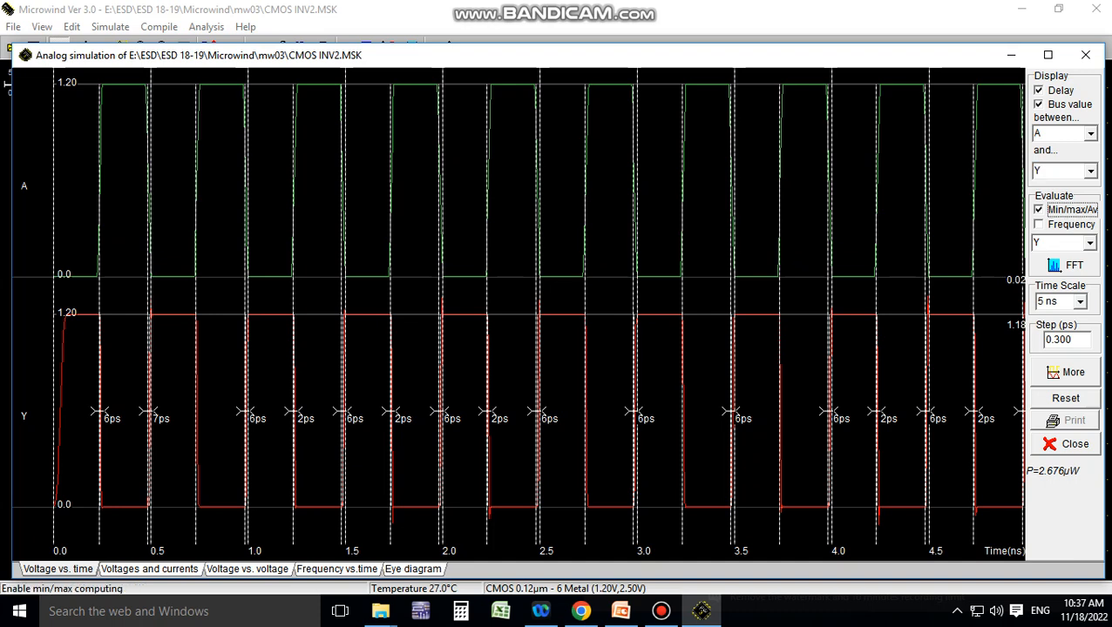
Enable the Frequency evaluation for Y, recompute the analog simulation, and close the waveform window
left_click(1038, 224)
left_click(1065, 398)
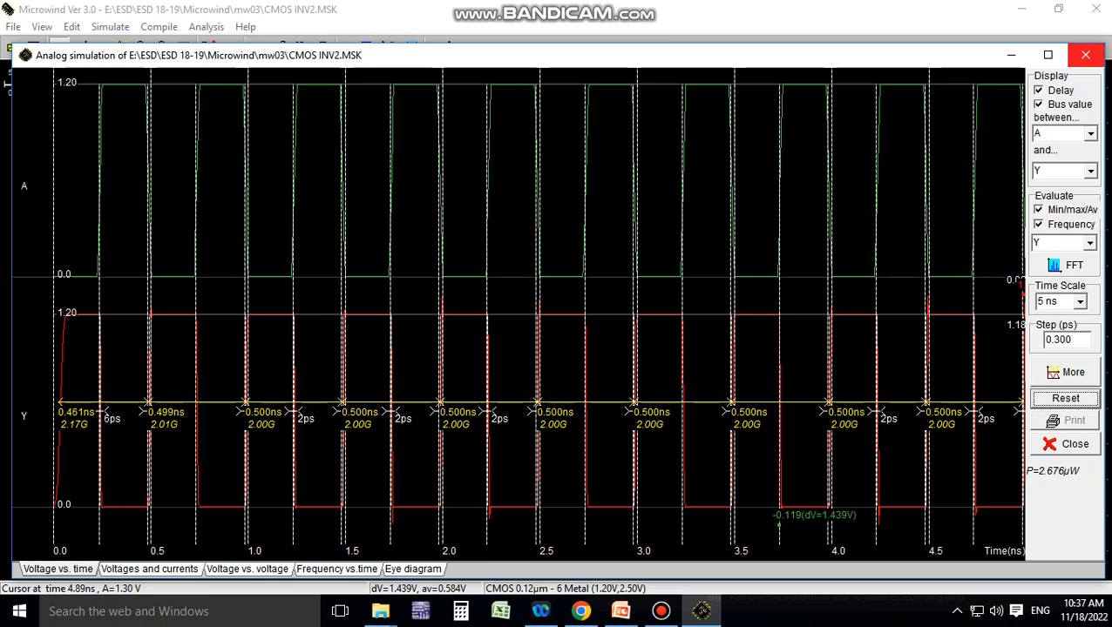
left_click(1086, 55)
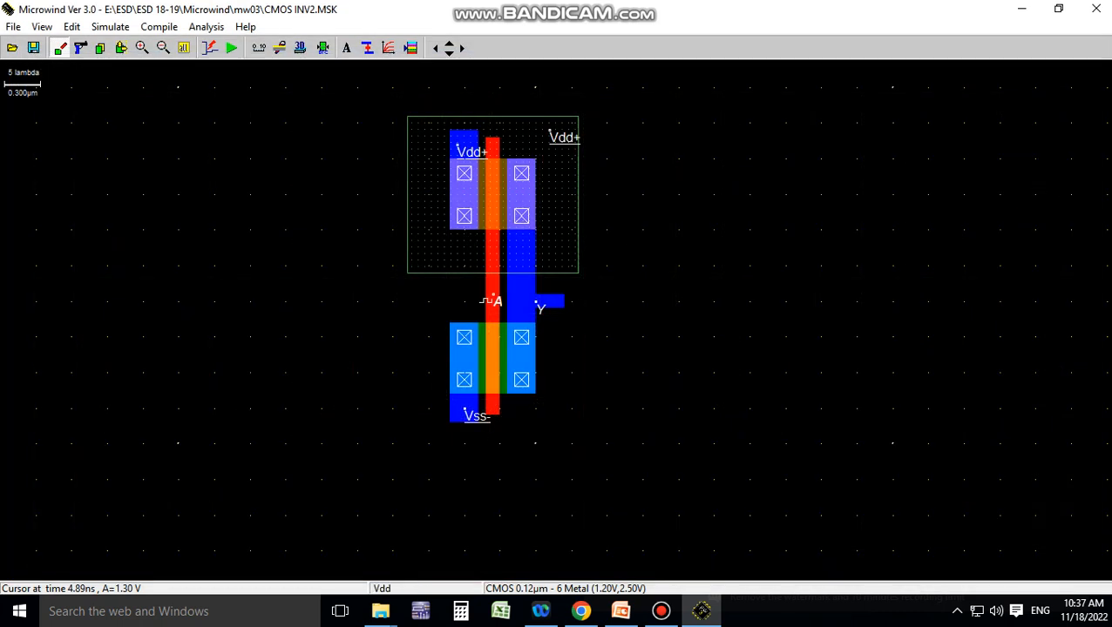
Add a 0.01 pF virtual capacitor to ground on the Metal 1 output near node Y
left_click(411, 47)
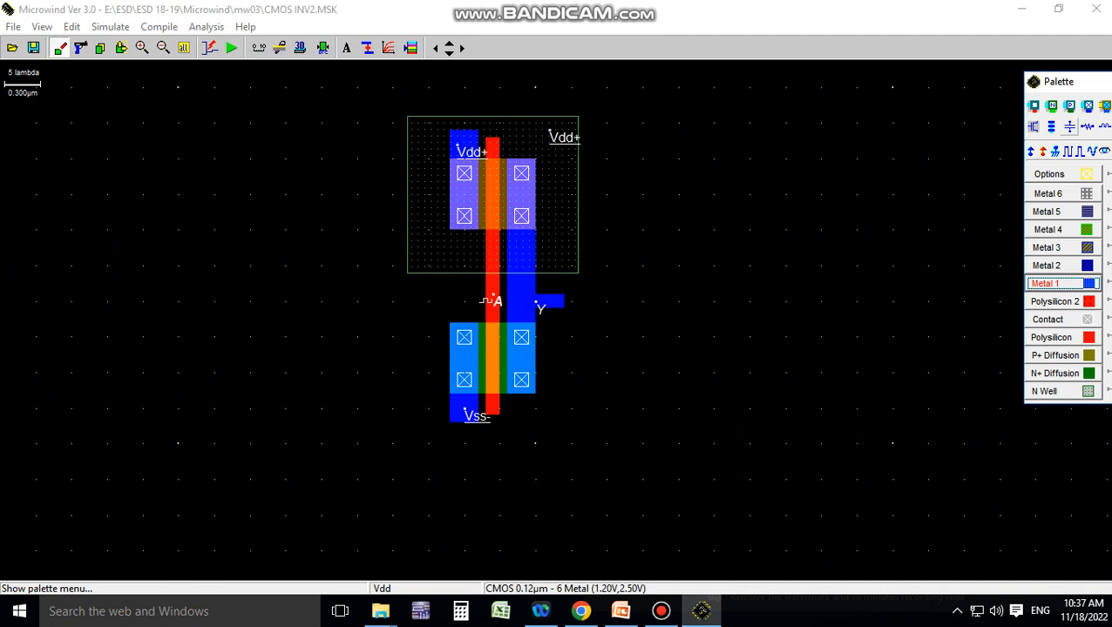
left_click(1069, 126)
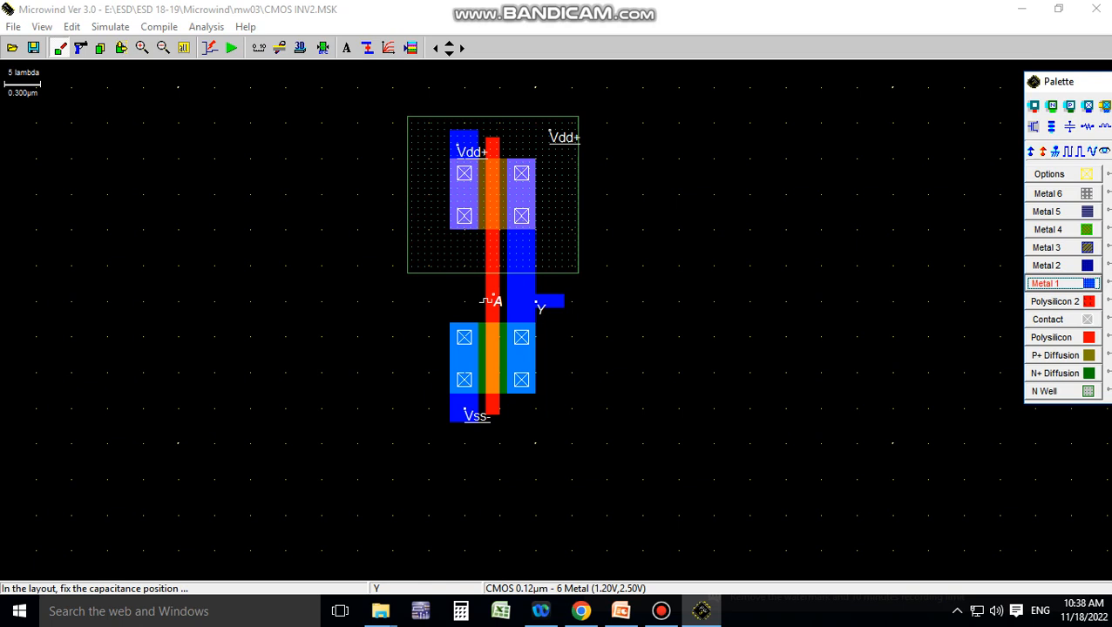
left_click(488, 301)
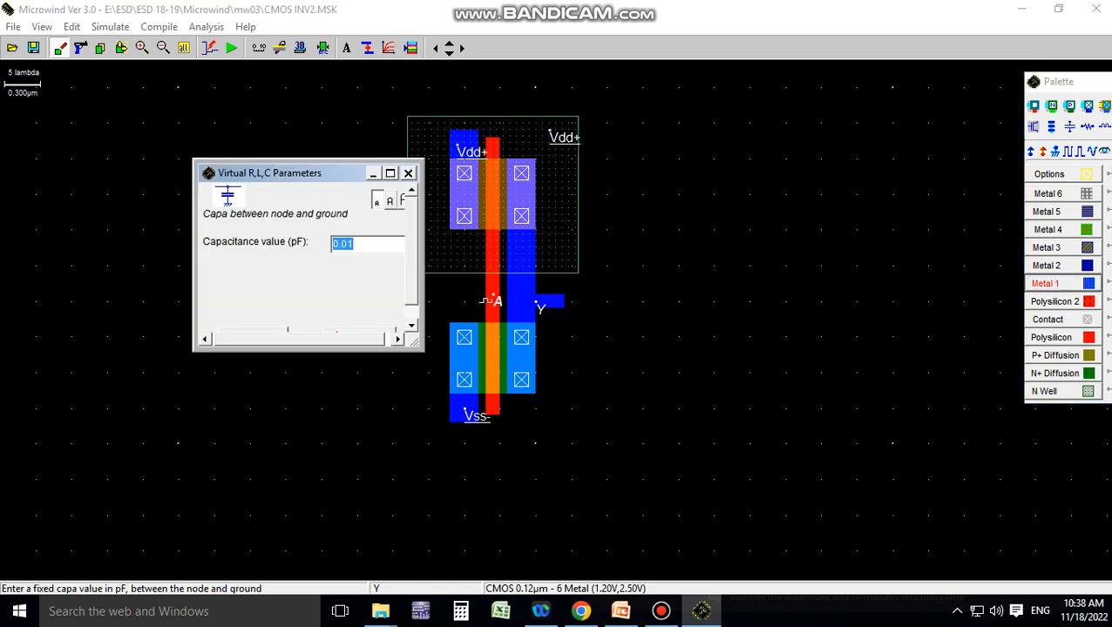
key("Return")
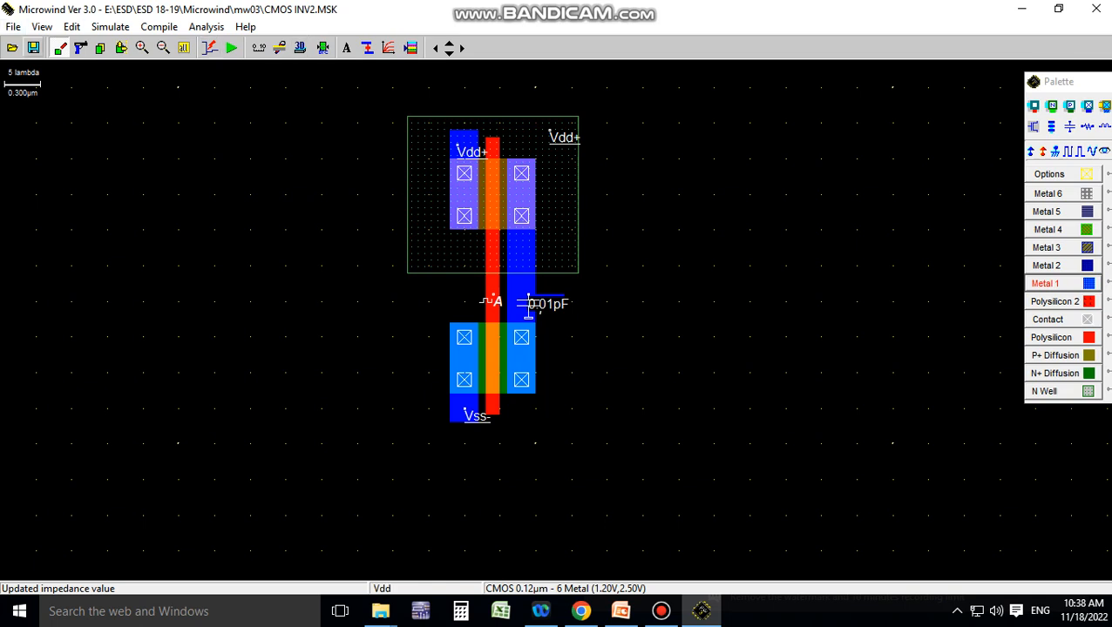
Save the layout and rerun the analog simulation with the load capacitor, closing the waveform window when done
left_click(33, 47)
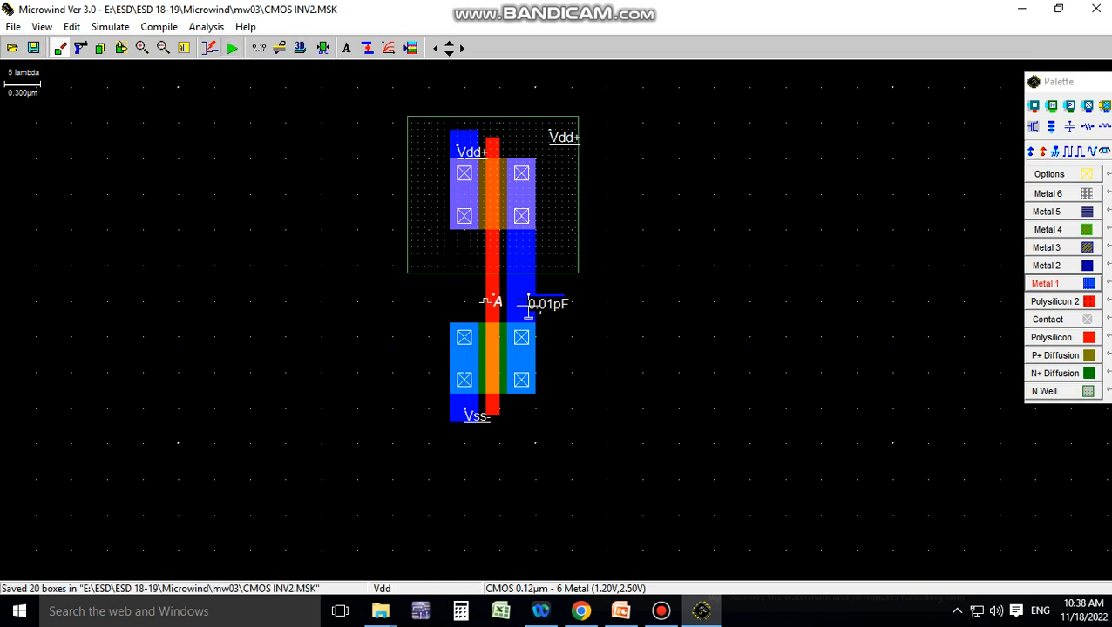
left_click(231, 48)
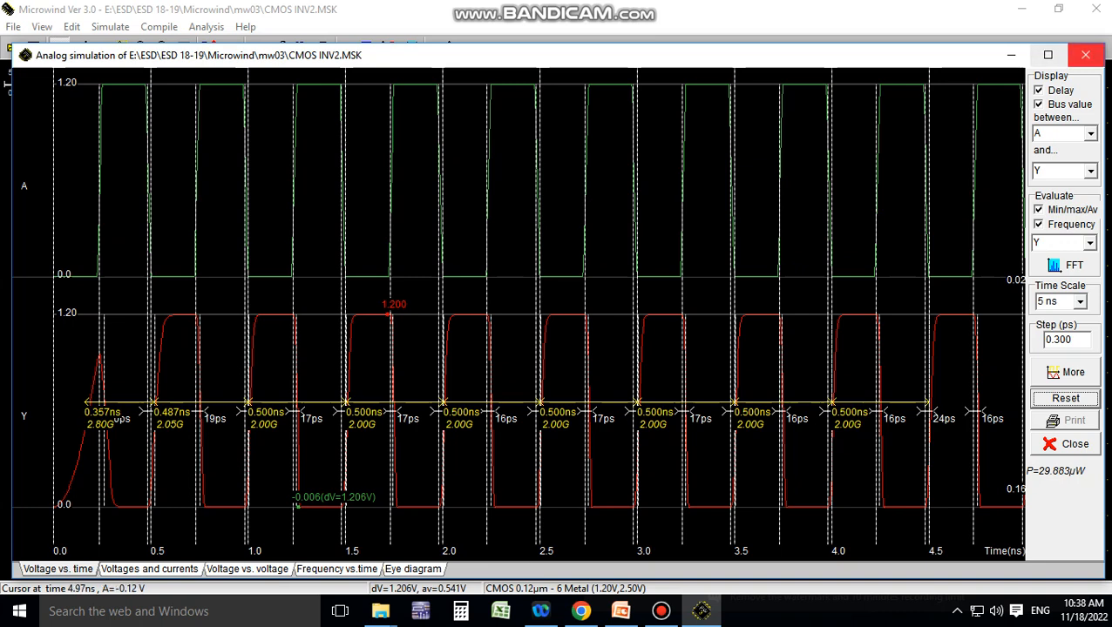
left_click(1085, 55)
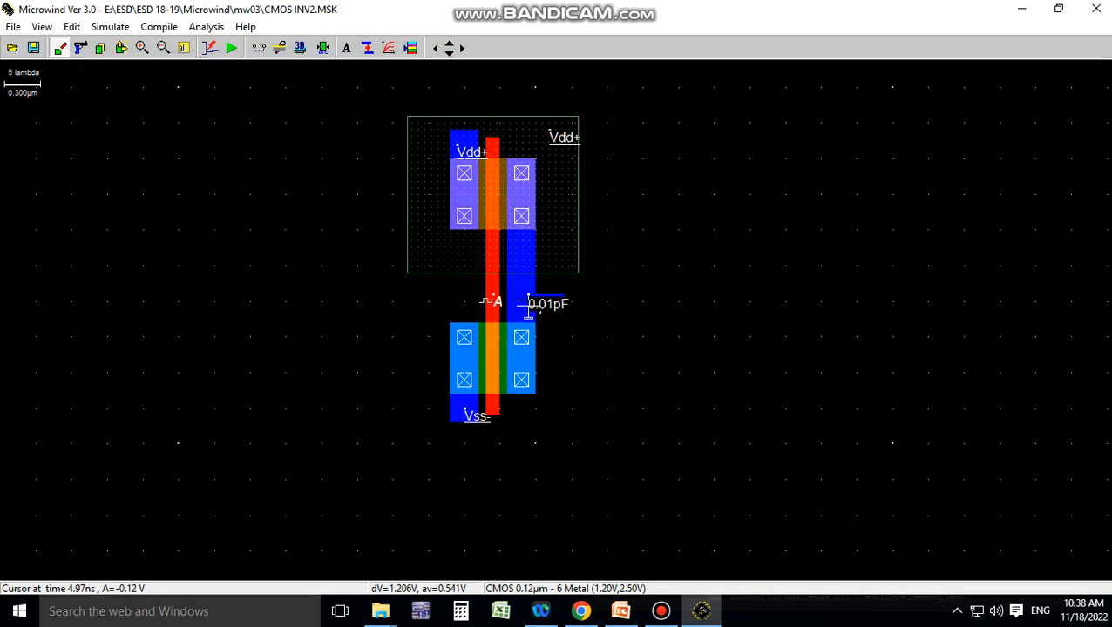
left_click(661, 611)
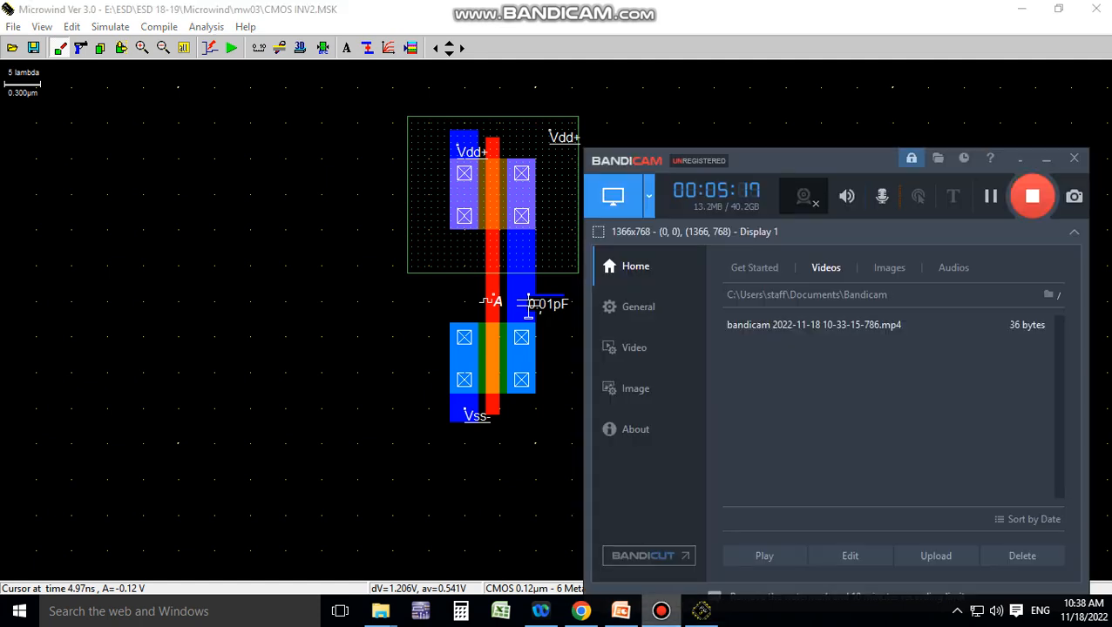